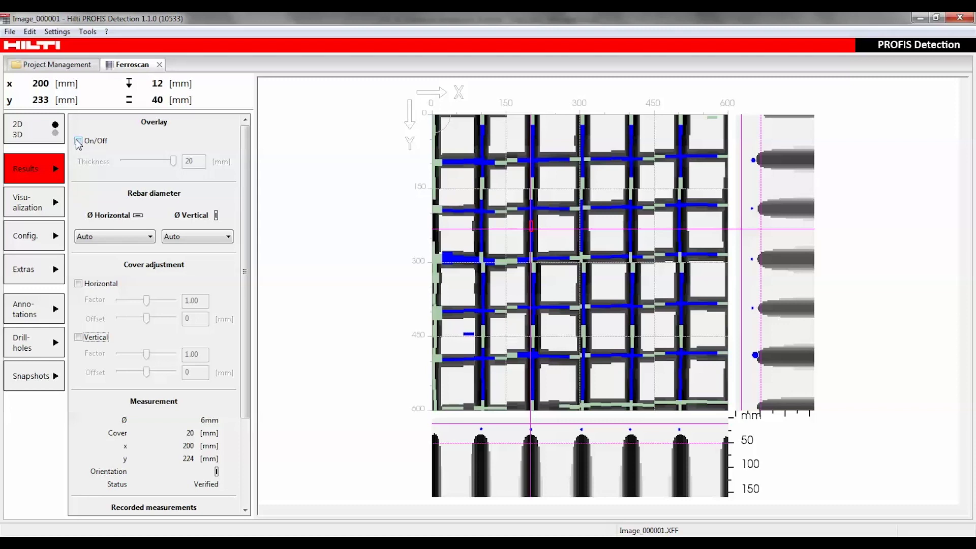
# Step: Switch on the results overlay at 20 mm thickness on the Ferroscan image
pyautogui.click(79, 141)
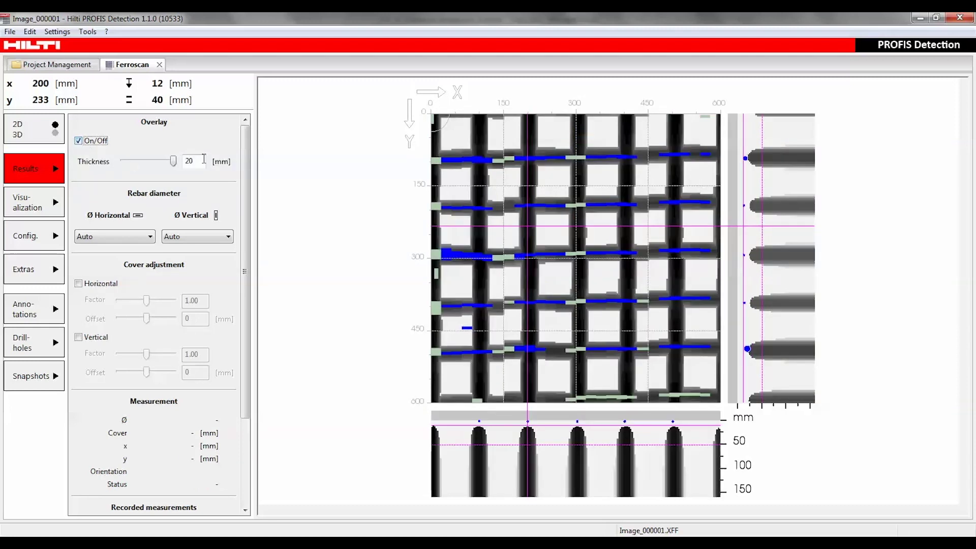
pyautogui.click(78, 140)
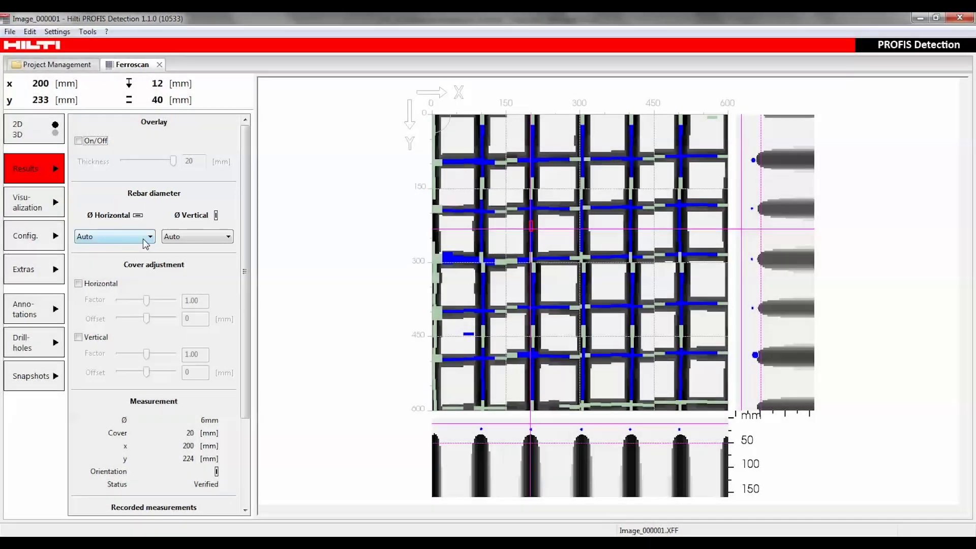
pyautogui.click(146, 237)
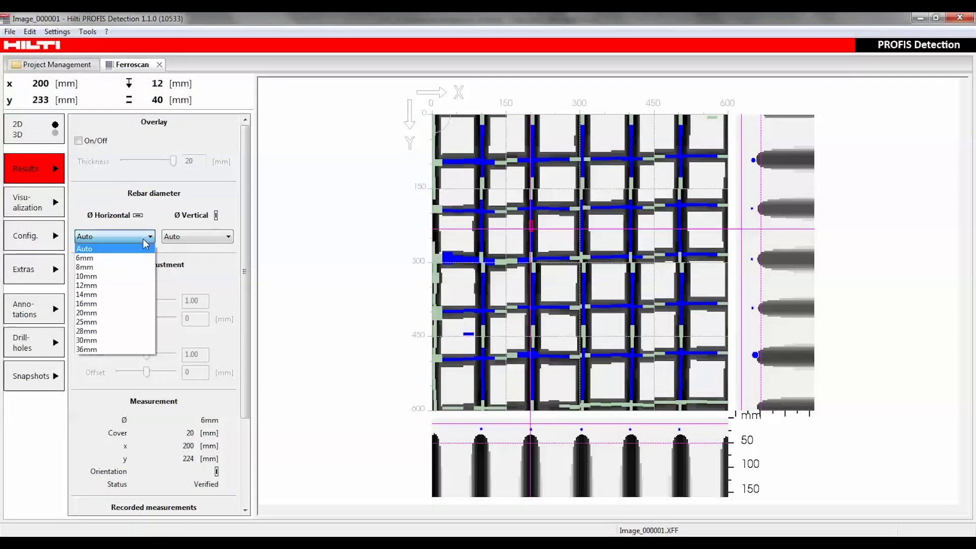
pyautogui.click(146, 249)
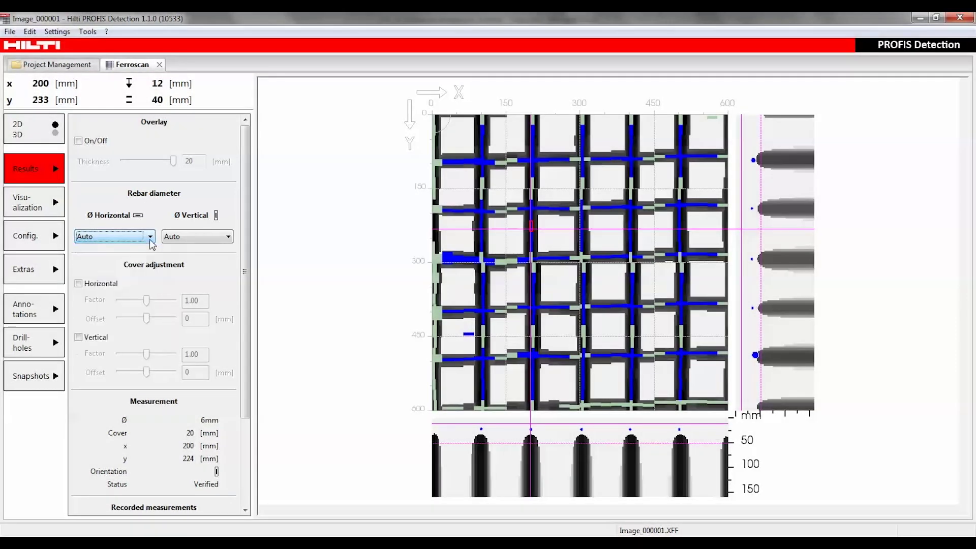
pyautogui.click(204, 246)
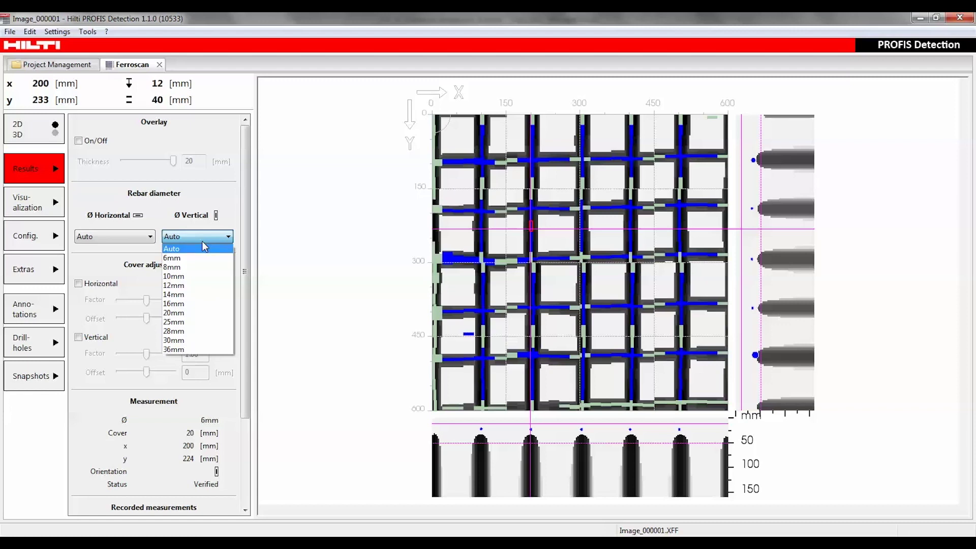
pyautogui.click(205, 248)
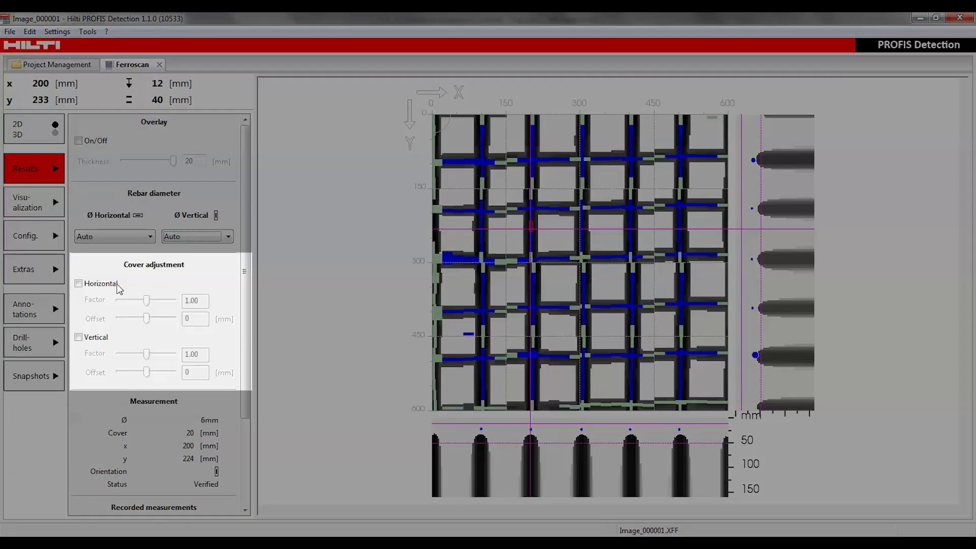
# Step: Toggle horizontal and vertical cover adjustment off, then measure the 6 mm rebar at x 100, y 246
pyautogui.click(80, 283)
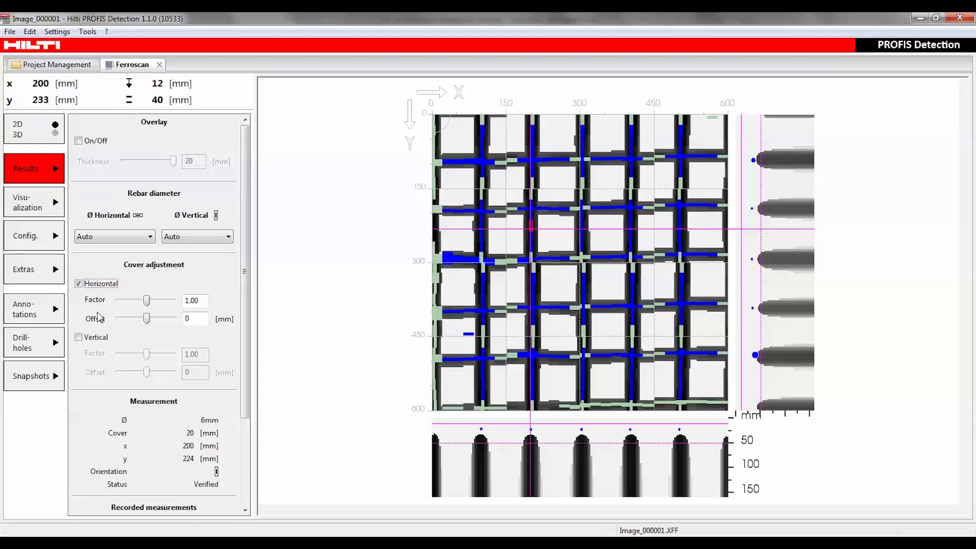
pyautogui.click(78, 284)
pyautogui.click(78, 337)
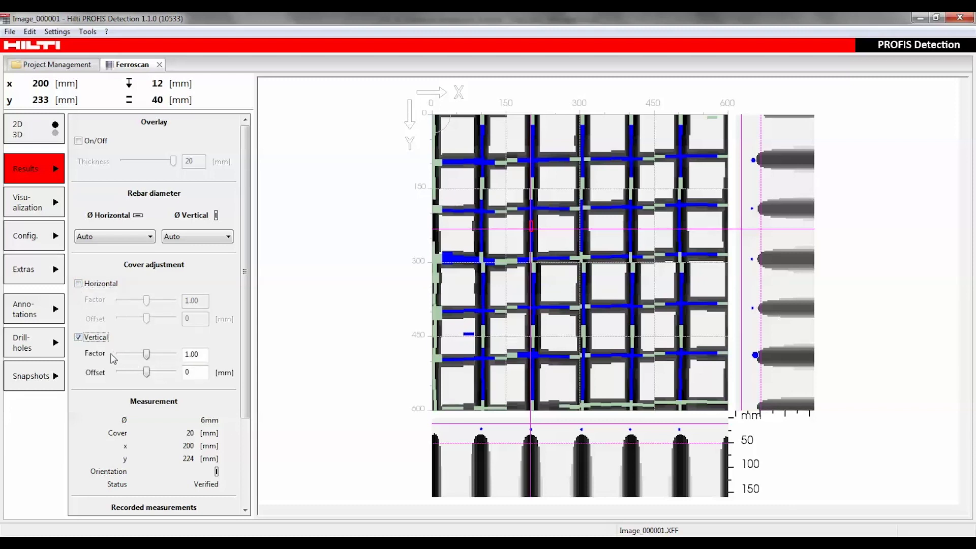
pyautogui.click(79, 337)
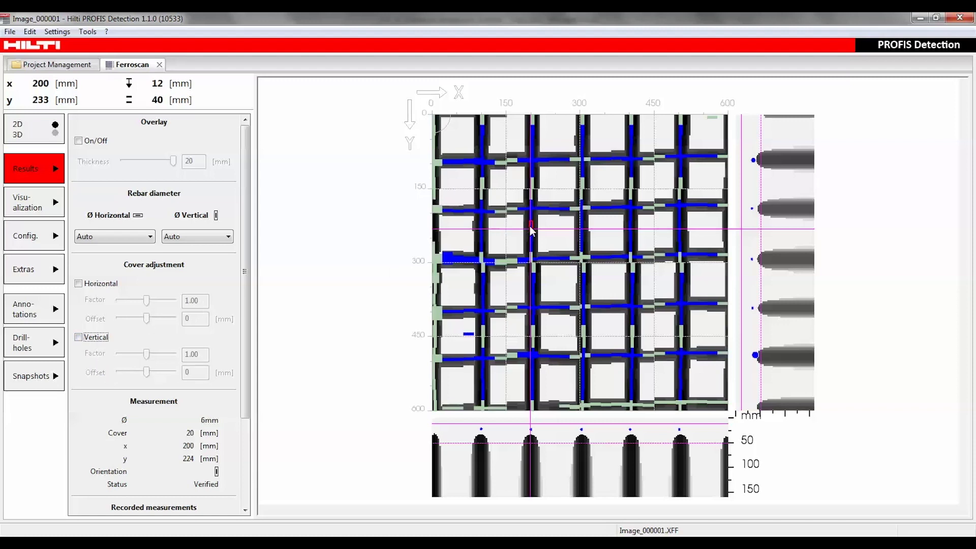
pyautogui.click(481, 238)
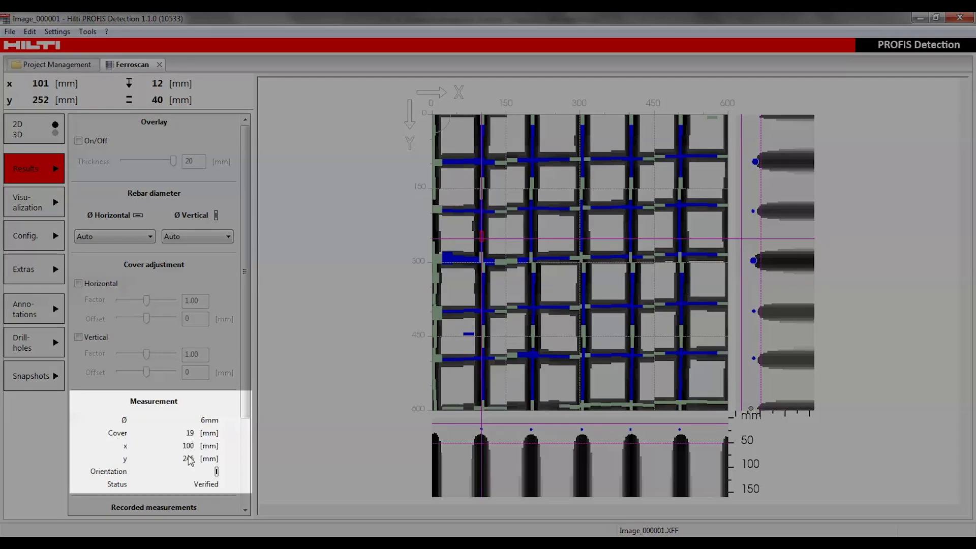
# Step: Scroll to Recorded measurements and open the Visualization settings (Gray inverse, crosshair X 101, Y 53)
pyautogui.scroll(-3, 188, 458)
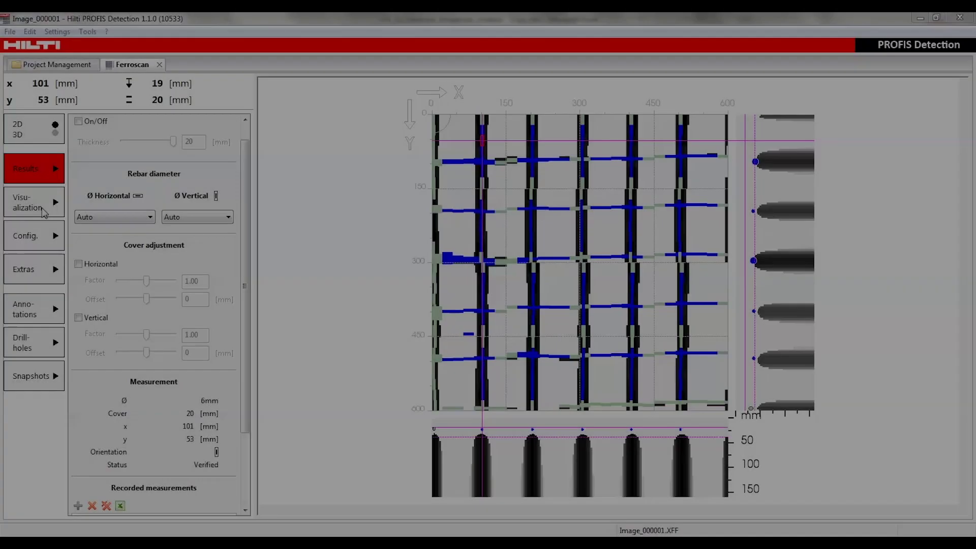
pyautogui.click(44, 211)
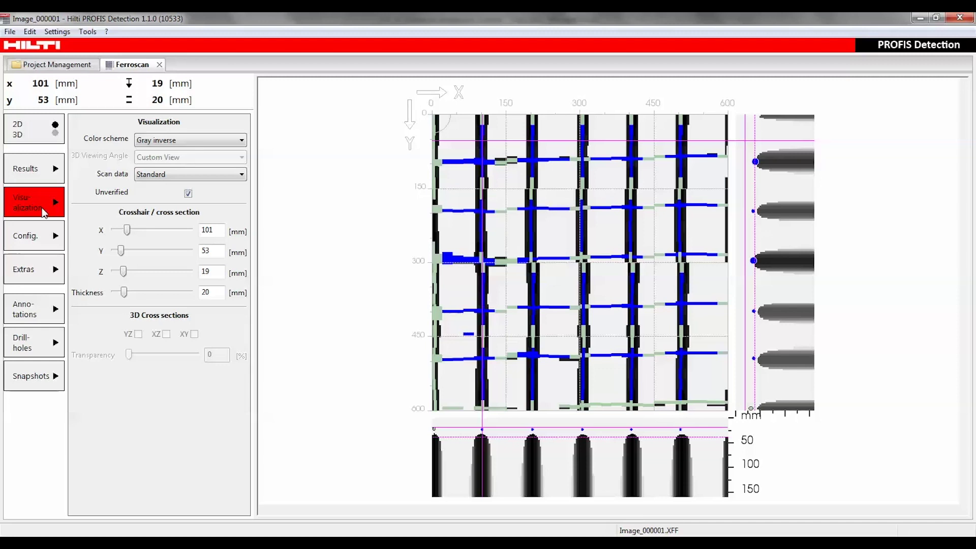
# Step: Move the depth slice from 0 and 10 mm to 17 mm, thickness 28 mm
pyautogui.click(123, 271)
pyautogui.moveTo(122, 271); pyautogui.dragTo(115, 275)
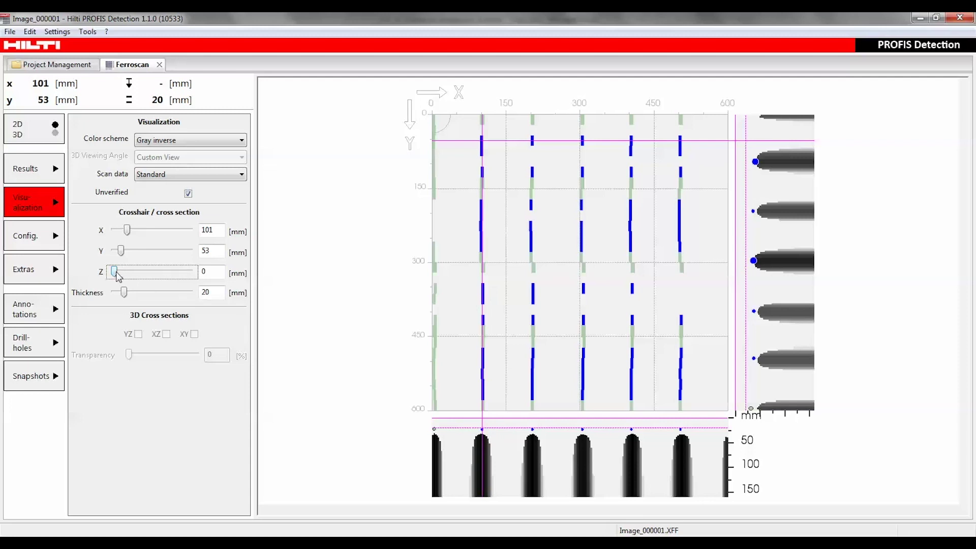
pyautogui.moveTo(116, 275); pyautogui.dragTo(123, 281)
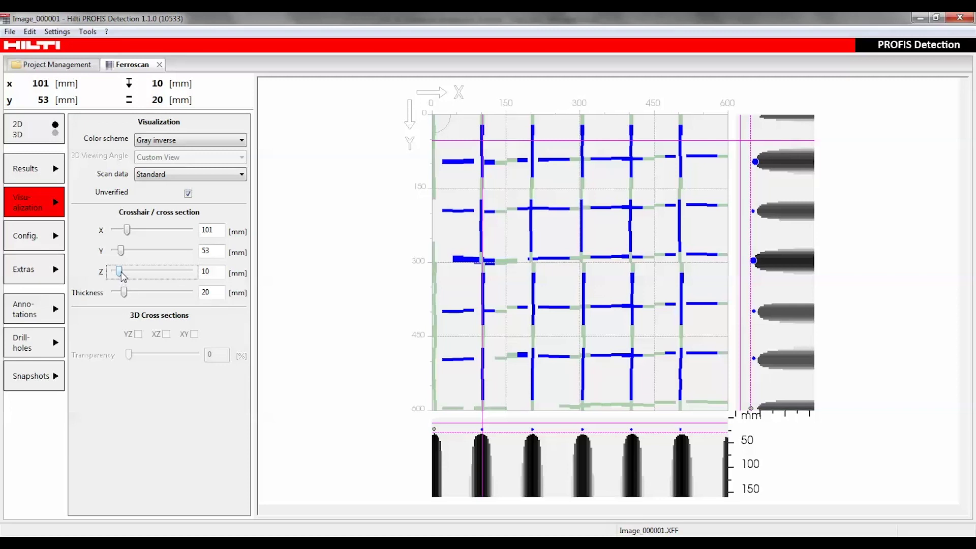
pyautogui.moveTo(122, 273); pyautogui.dragTo(124, 274)
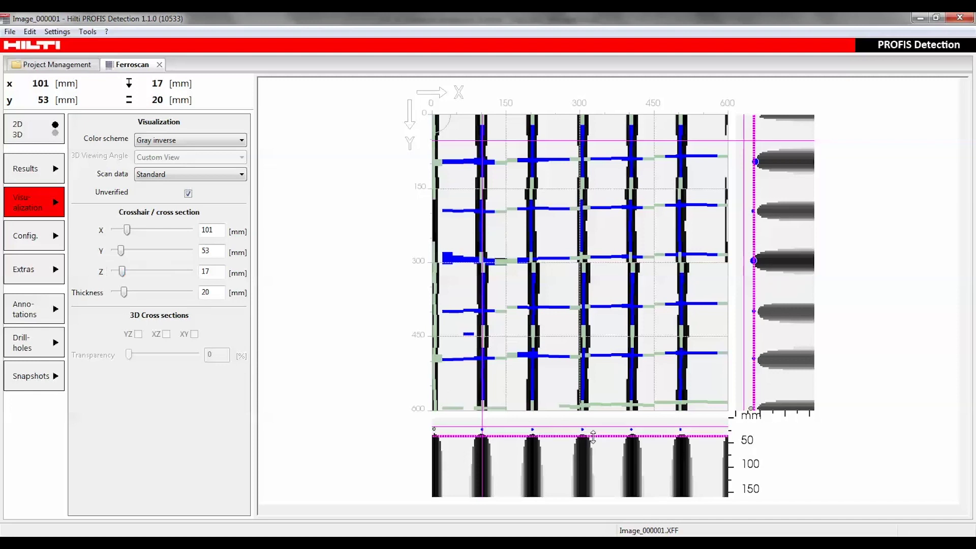
pyautogui.moveTo(593, 437); pyautogui.dragTo(593, 439)
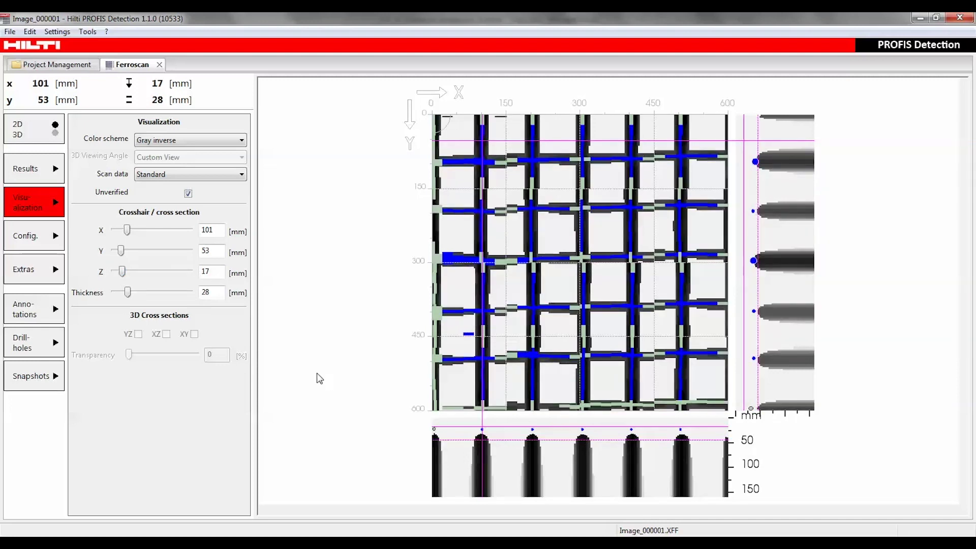
# Step: Place the crosshair on the rebar at x 203, y 53 and record it as measuring point 5
pyautogui.click(31, 168)
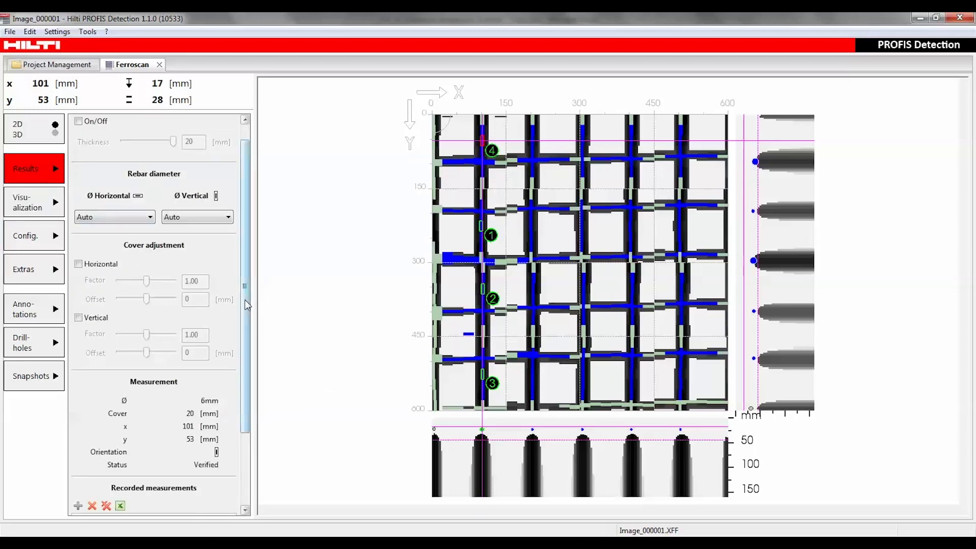
pyautogui.moveTo(246, 303); pyautogui.dragTo(248, 379)
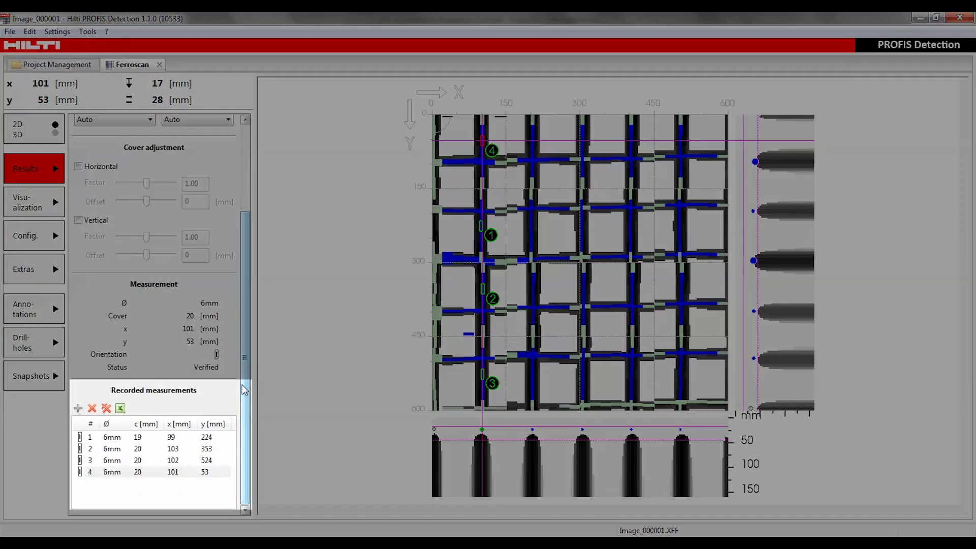
pyautogui.click(121, 430)
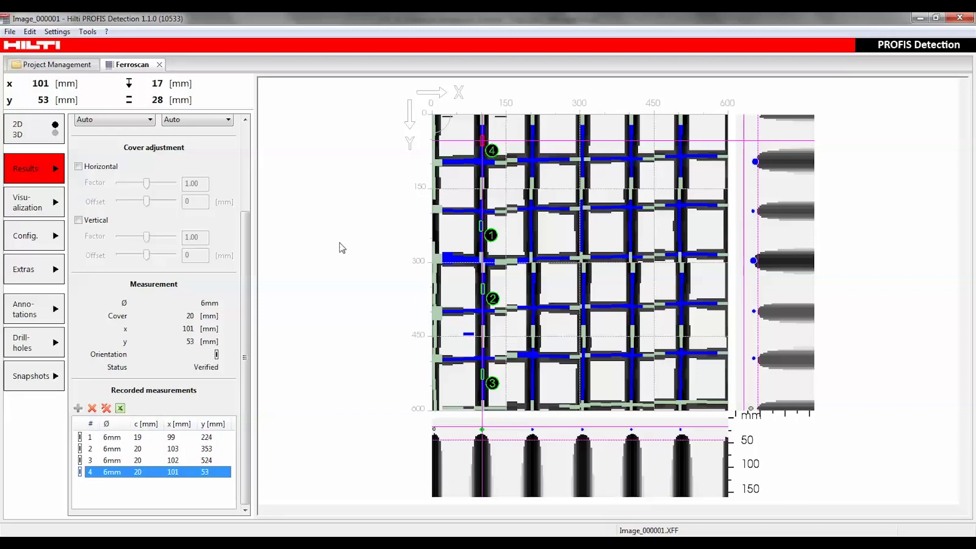
pyautogui.click(533, 142)
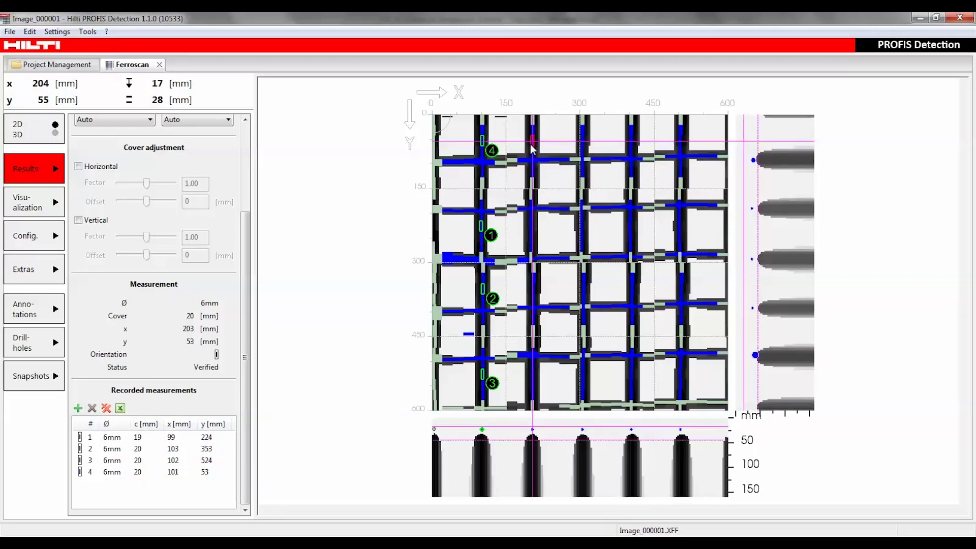
pyautogui.click(77, 408)
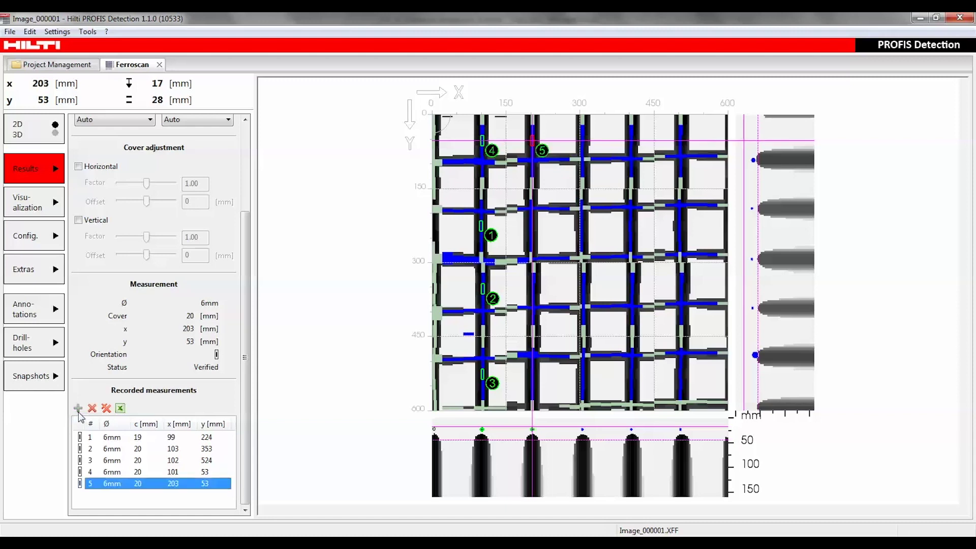
# Step: Export the five recorded measurements to Image_000001_Results.csv
pyautogui.click(120, 408)
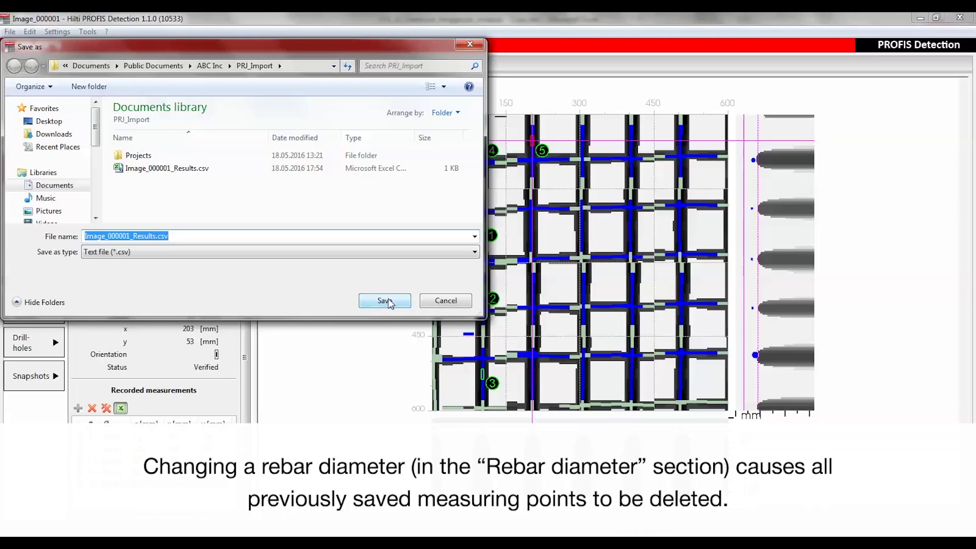
pyautogui.click(389, 302)
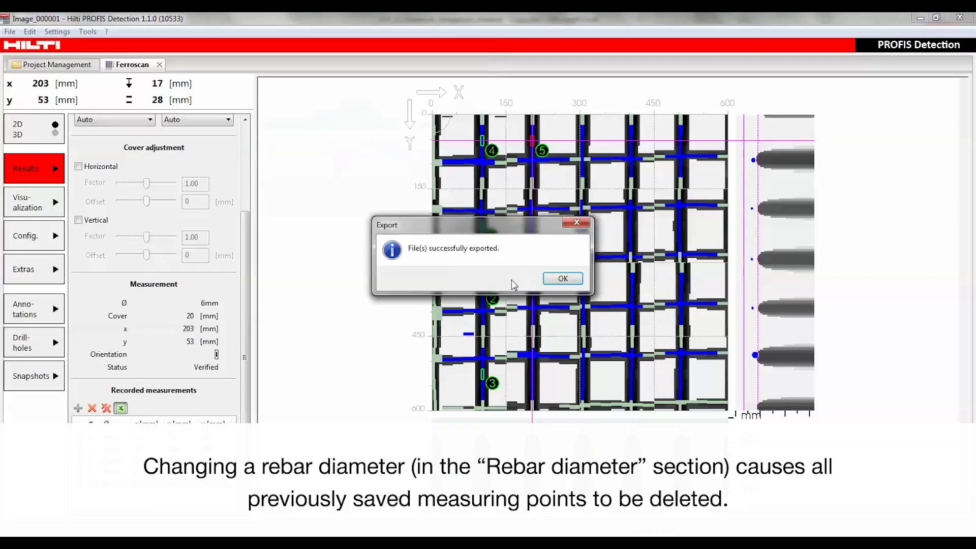
pyautogui.click(562, 279)
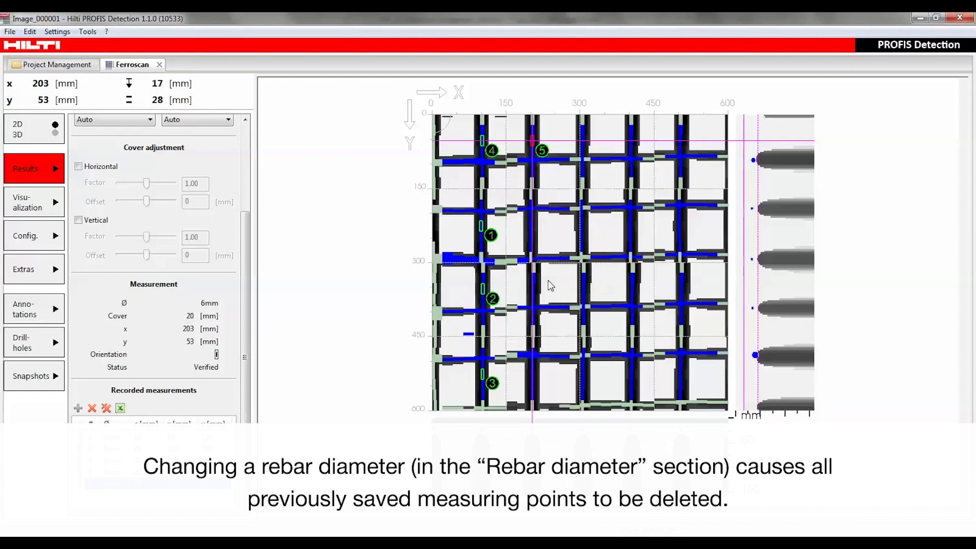
pyautogui.click(29, 210)
# Step: Switch Scan data to Analyzed, Not analyzed, then back to Standard; toggle Unverified on and off
pyautogui.click(188, 176)
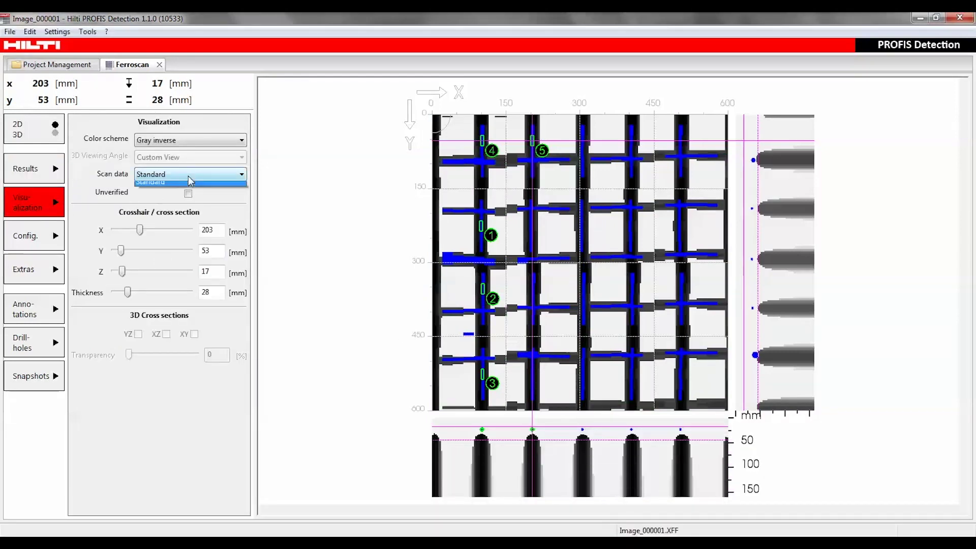
pyautogui.click(188, 185)
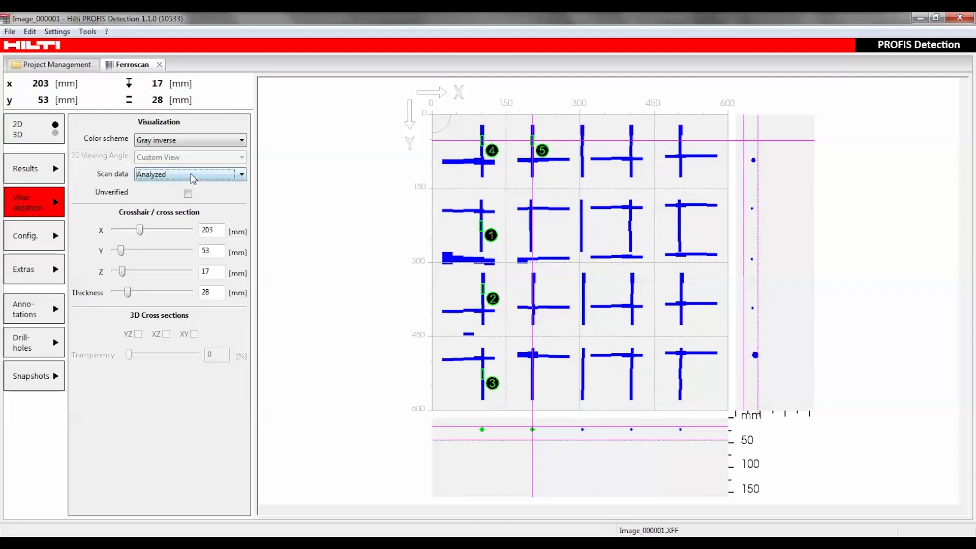
pyautogui.click(191, 173)
pyautogui.click(188, 194)
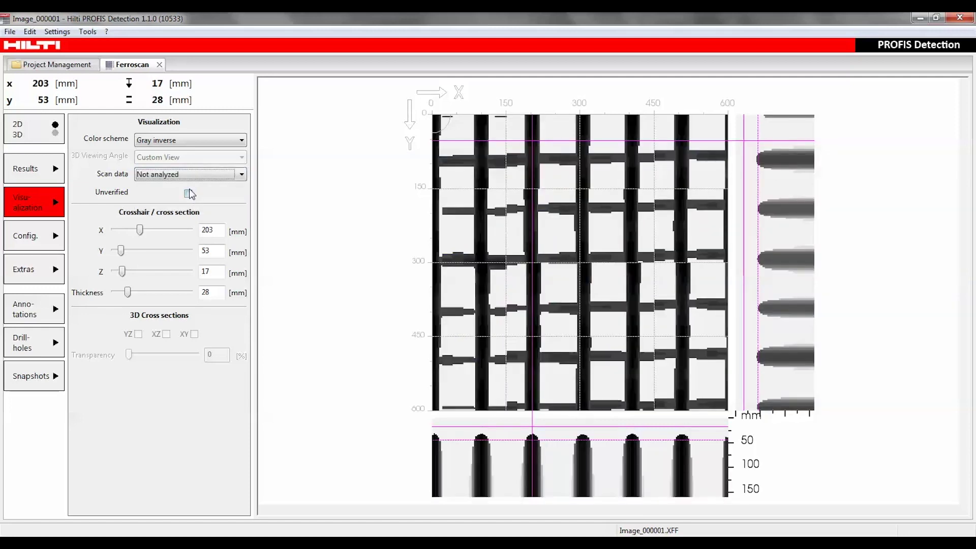
pyautogui.click(193, 176)
pyautogui.click(191, 202)
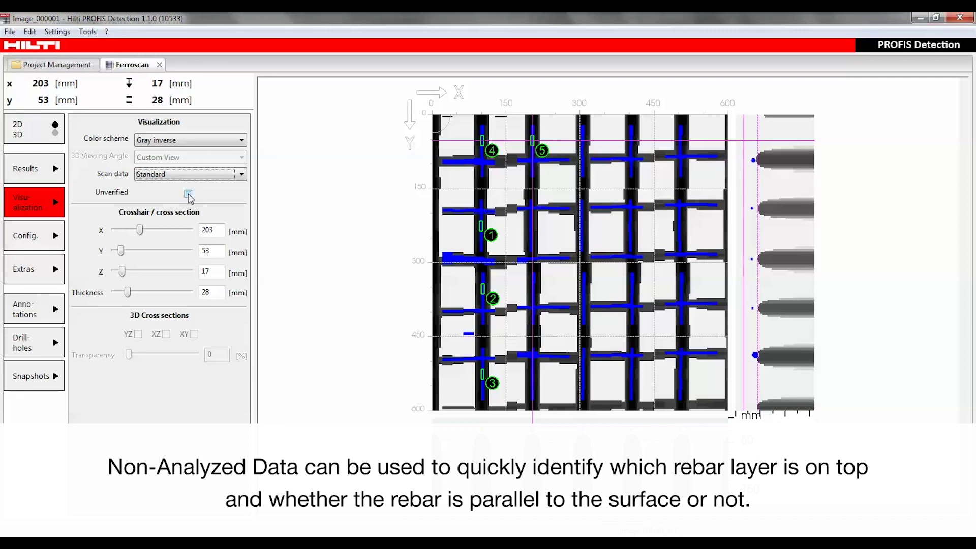
pyautogui.click(188, 194)
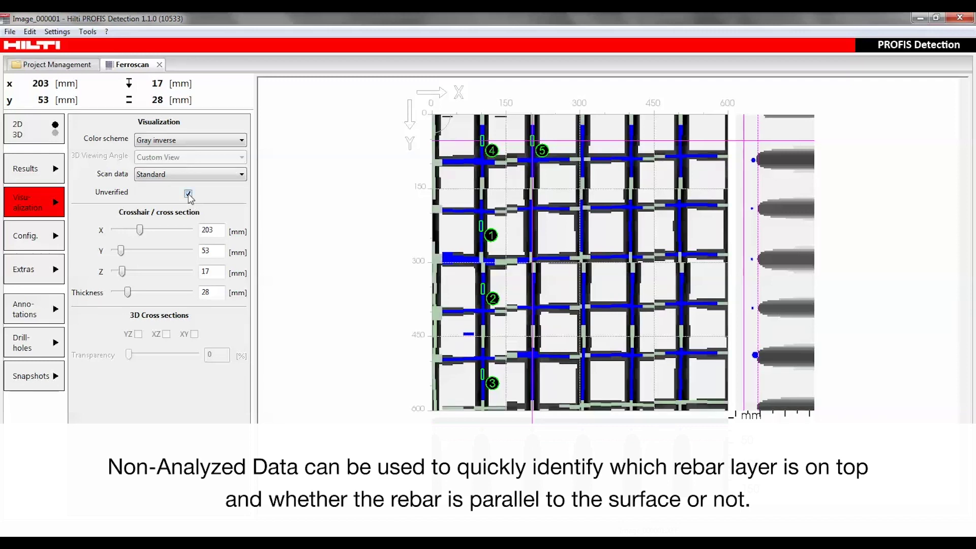
pyautogui.click(188, 194)
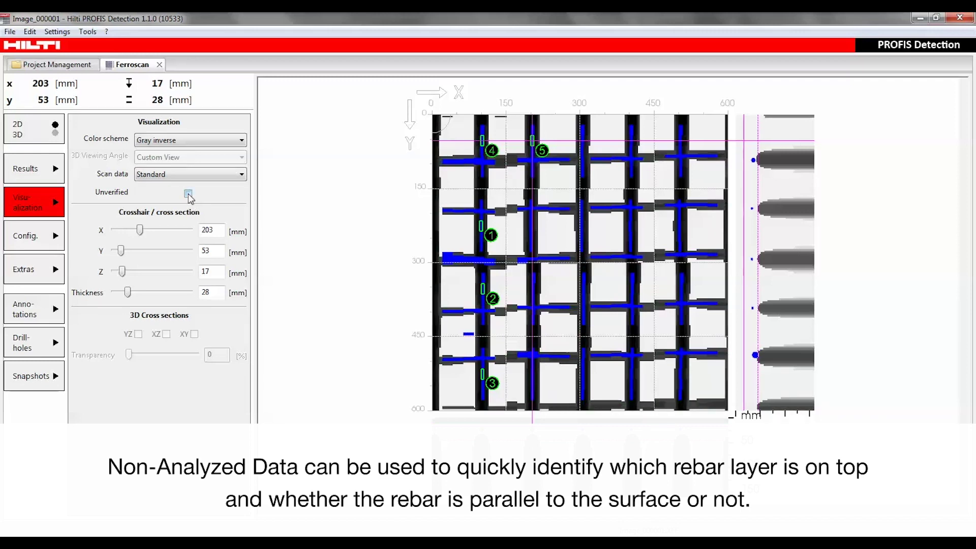
# Step: Open the Config. Show/Hide/Colors panel for the Ferroscan display
pyautogui.click(35, 245)
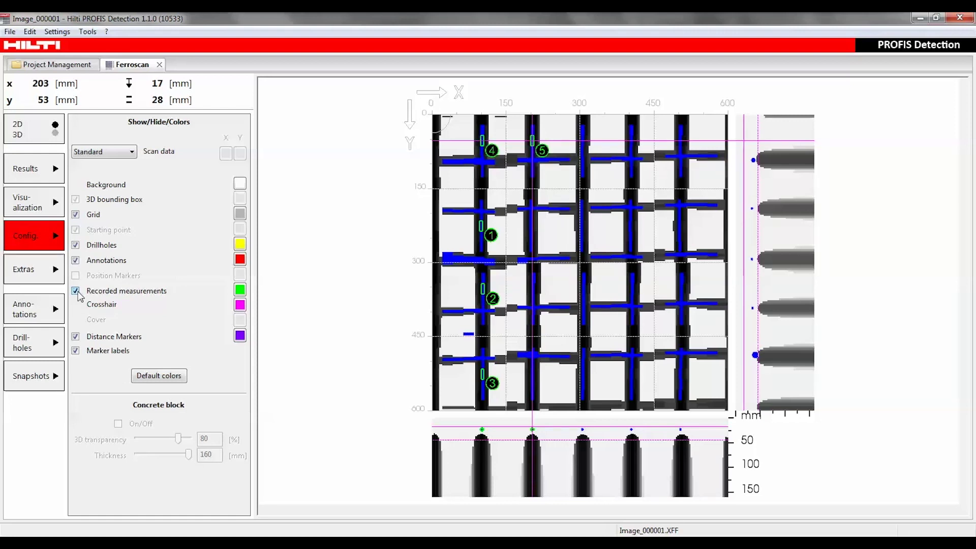
# Step: Generate the pdf report of the scan and five measurements from Extras
pyautogui.click(42, 278)
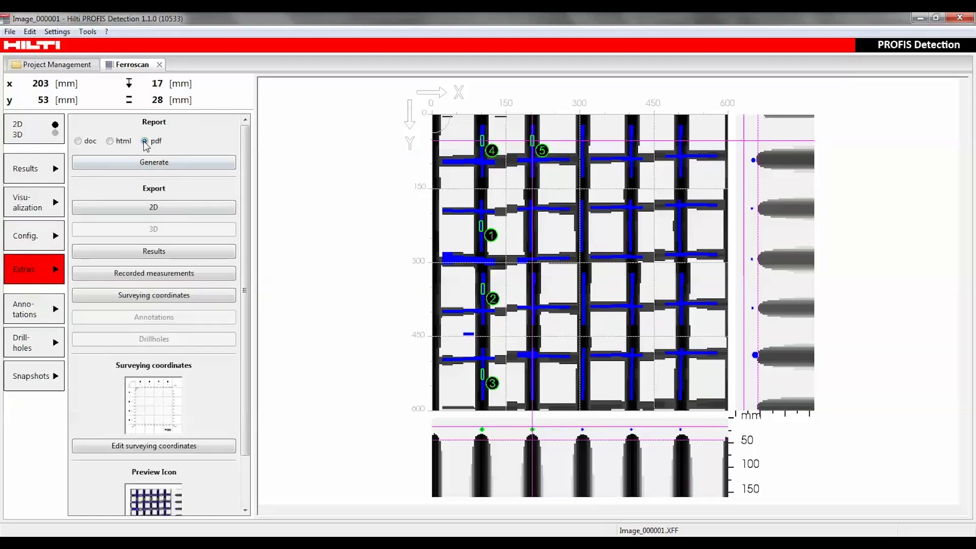
pyautogui.click(140, 160)
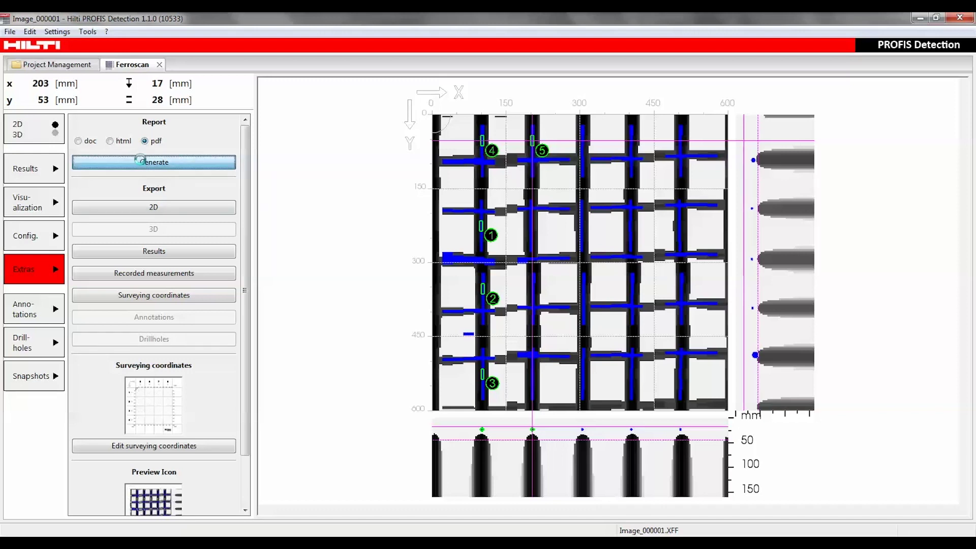